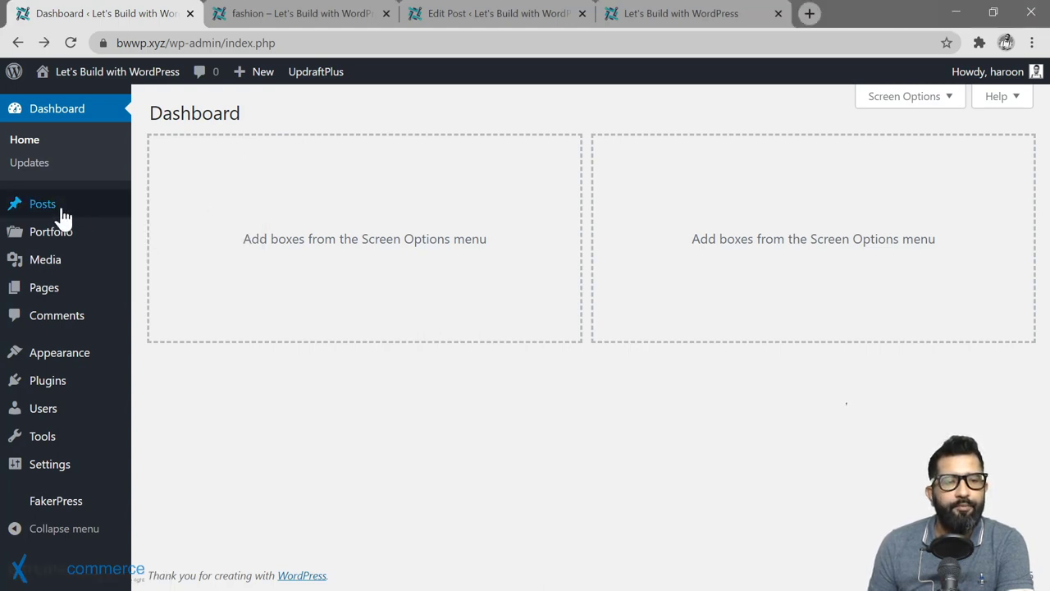
Start a new blog post and review its document settings, including categories, tags, featured image and excerpt.
mouse_move(45, 220)
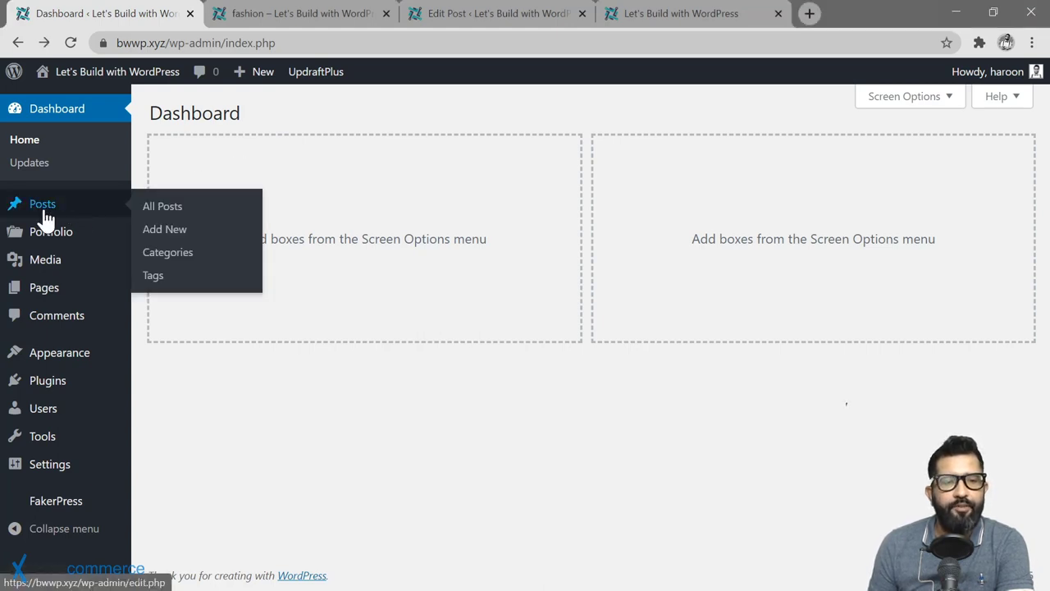
click(168, 230)
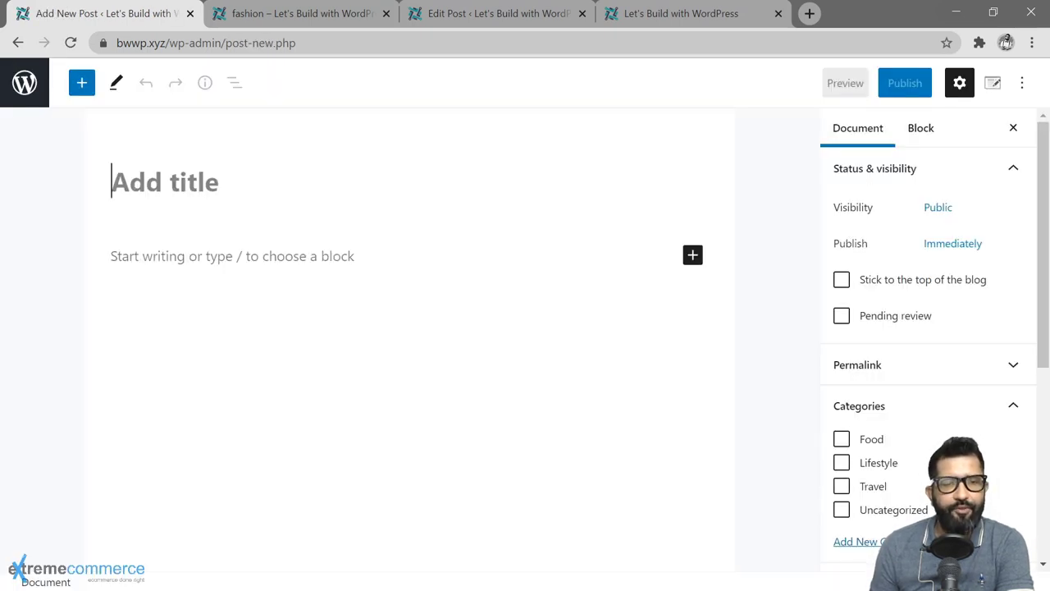
key(Return)
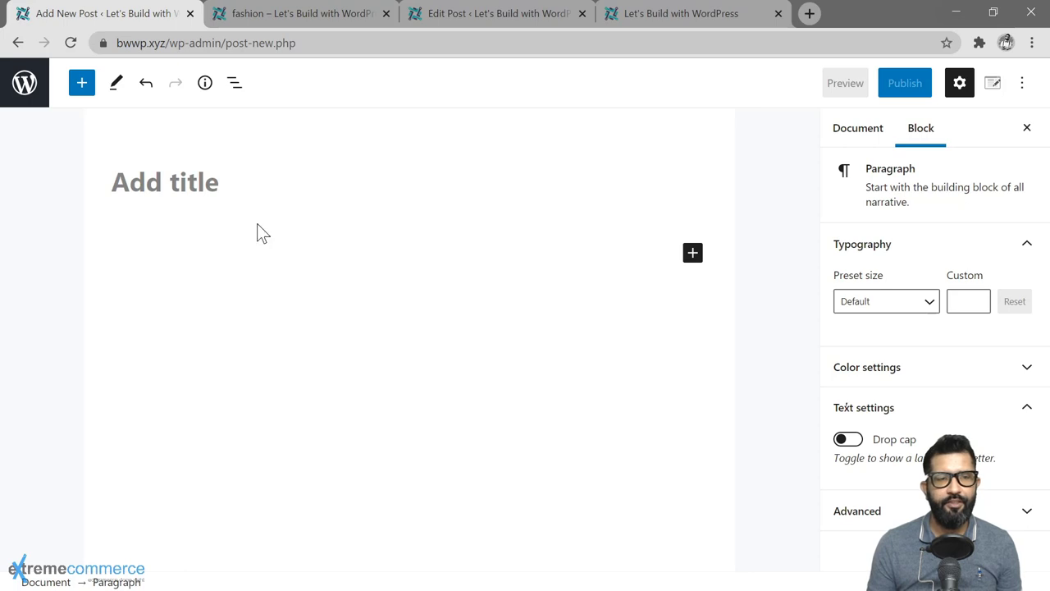
key(ctrl+z)
click(257, 257)
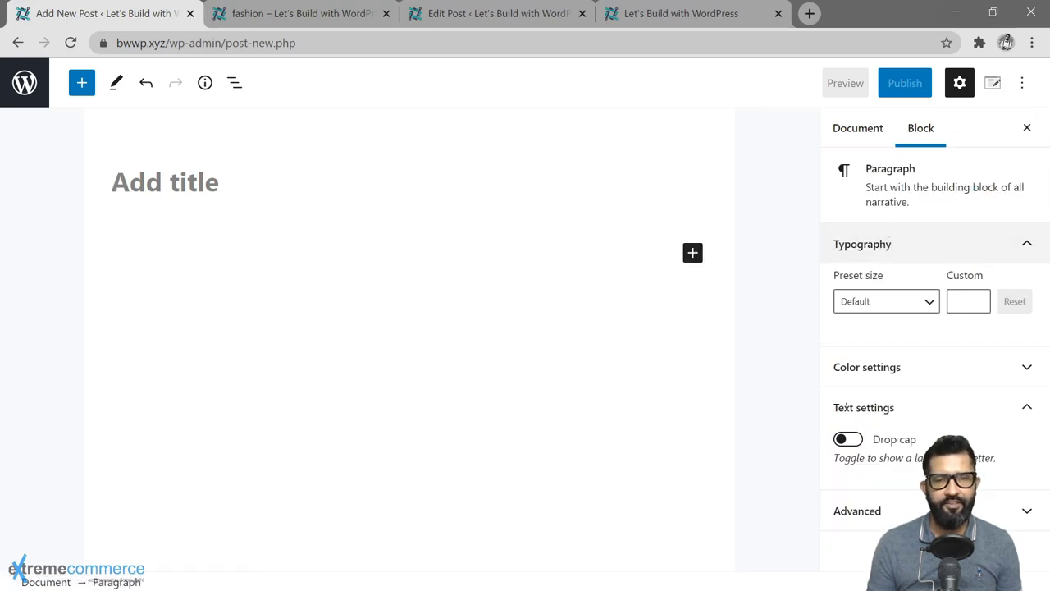
click(862, 131)
scroll(949, 375, down, 4)
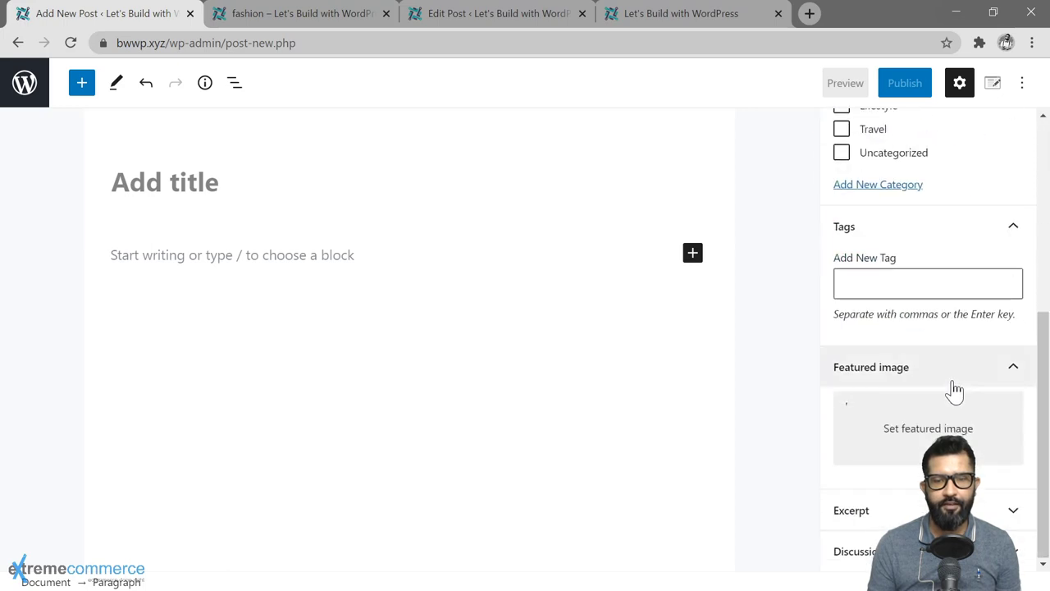
click(919, 510)
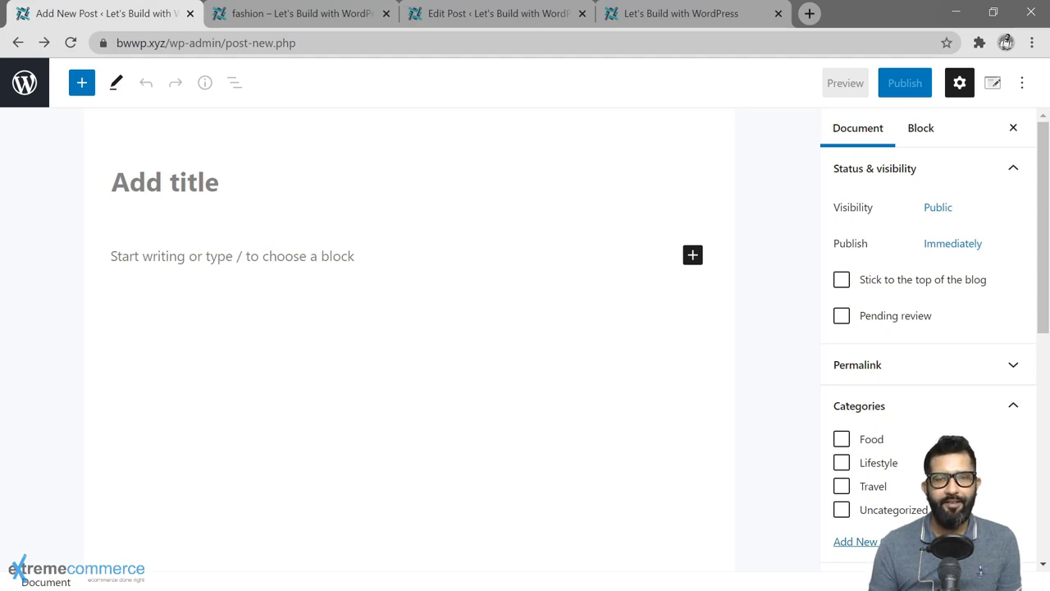
Enable the Custom fields advanced panel in the post editor's options and reload the page.
click(1027, 83)
scroll(938, 390, down, 3)
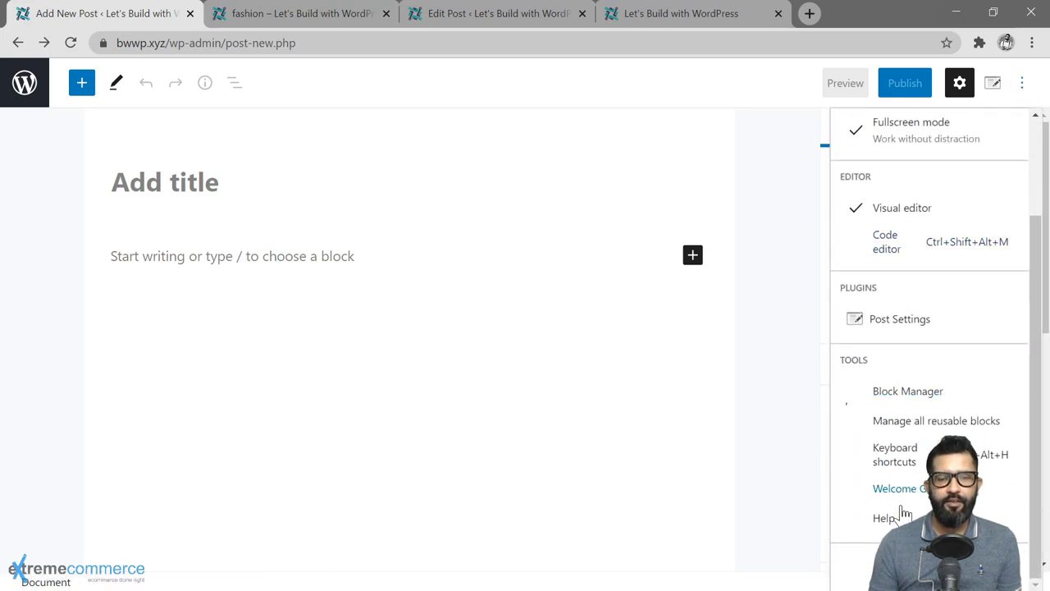
click(903, 565)
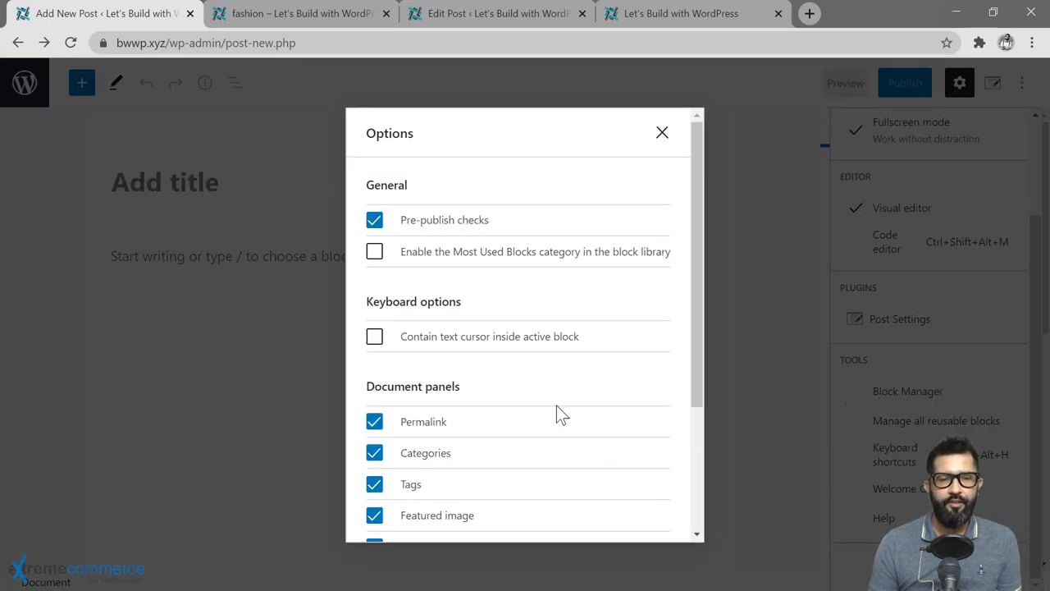
scroll(556, 406, down, 2)
scroll(556, 415, down, 1)
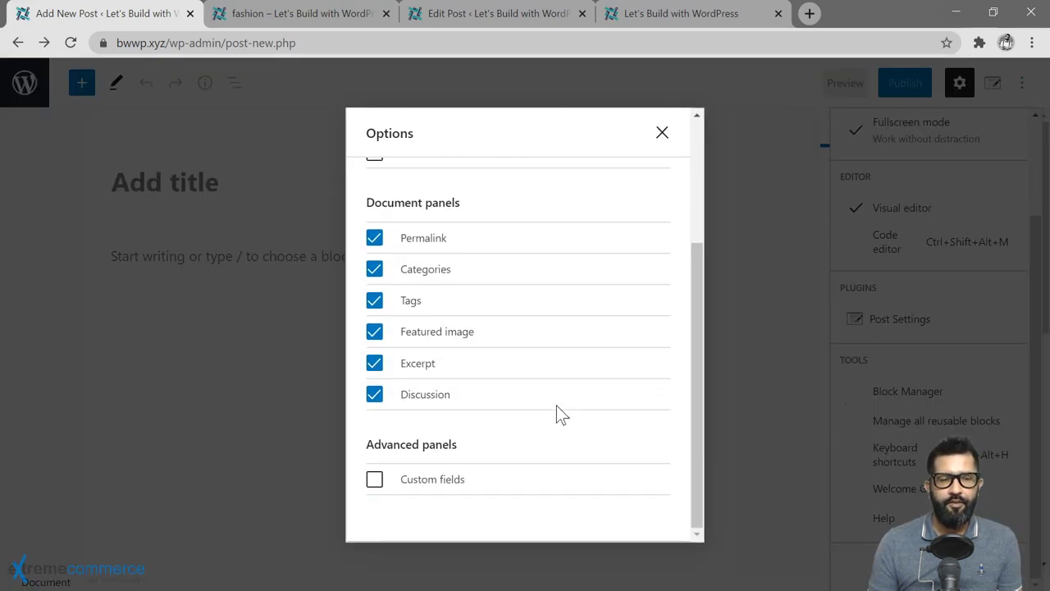
click(375, 481)
scroll(600, 450, down, 1)
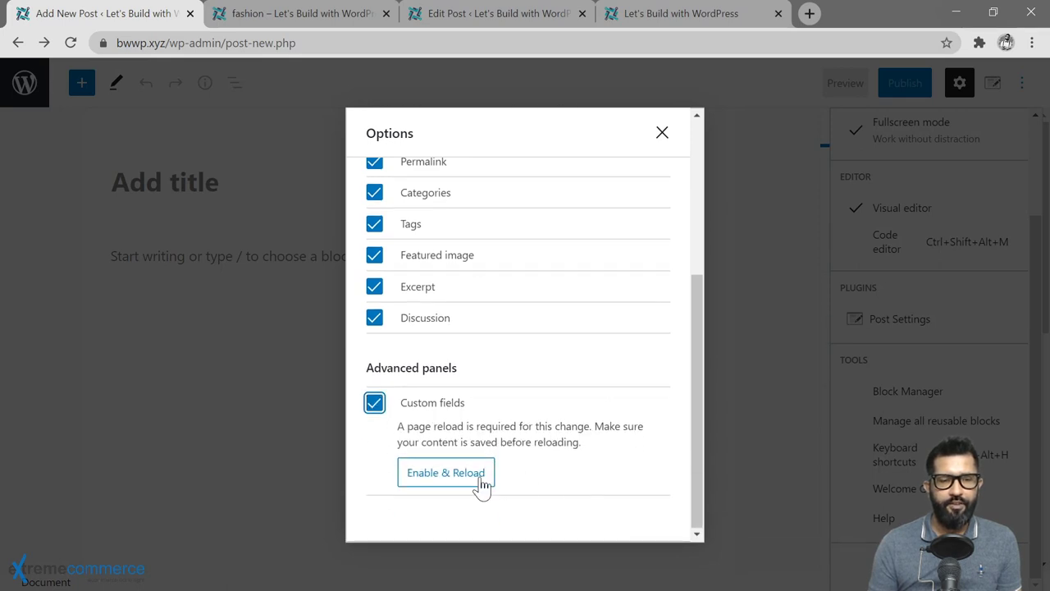
click(439, 484)
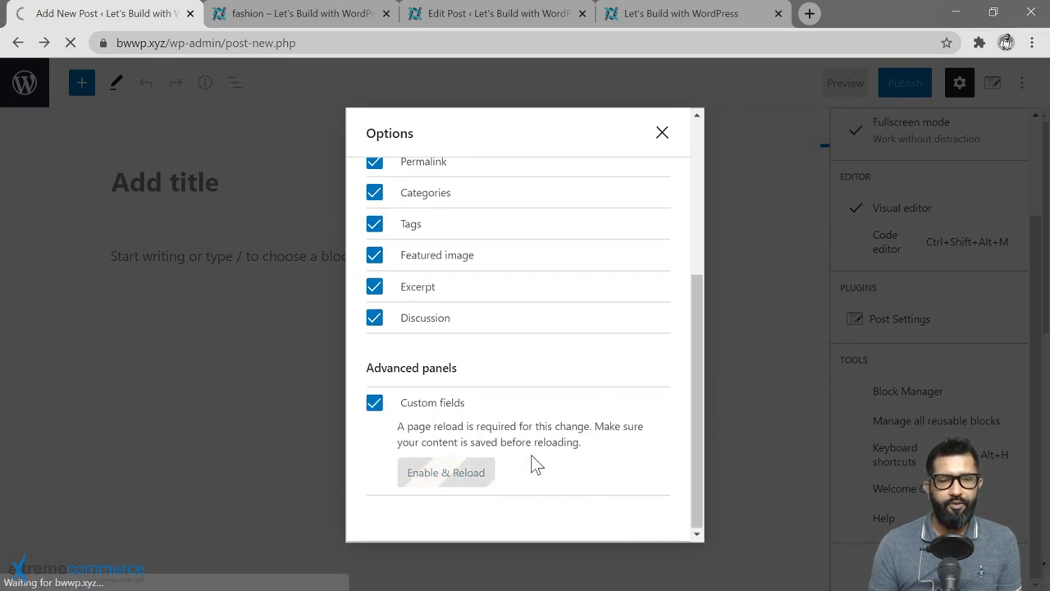
Check which existing field names are offered for a new custom field below the post content.
scroll(469, 275, down, 2)
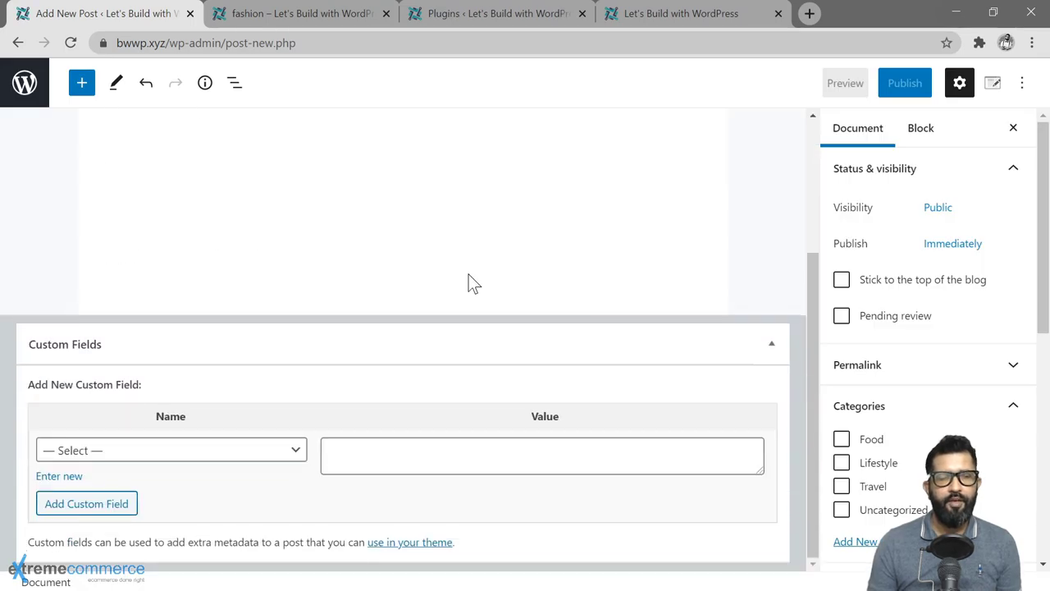
click(297, 459)
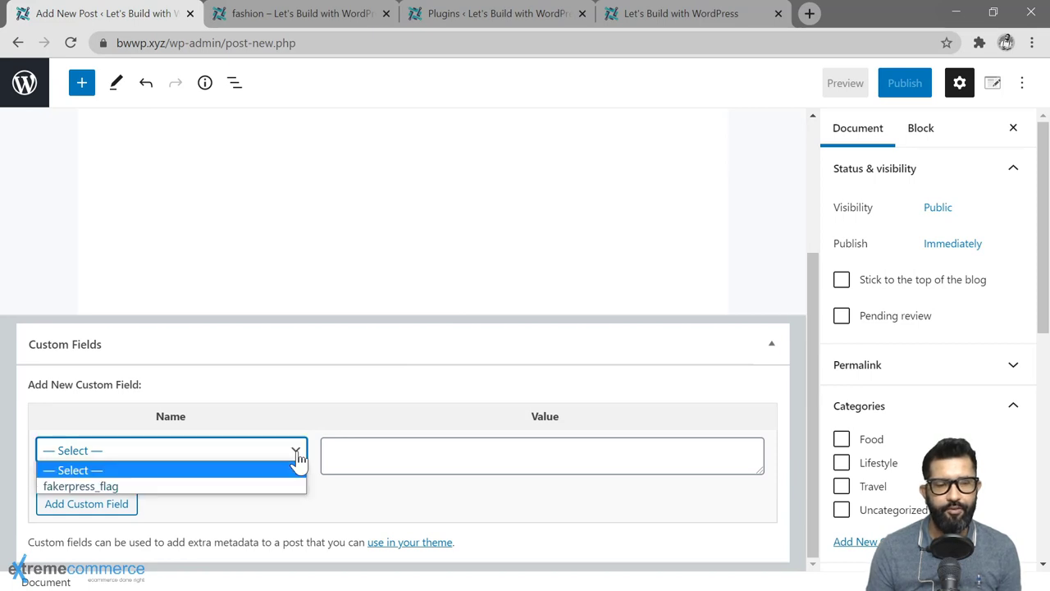
click(297, 458)
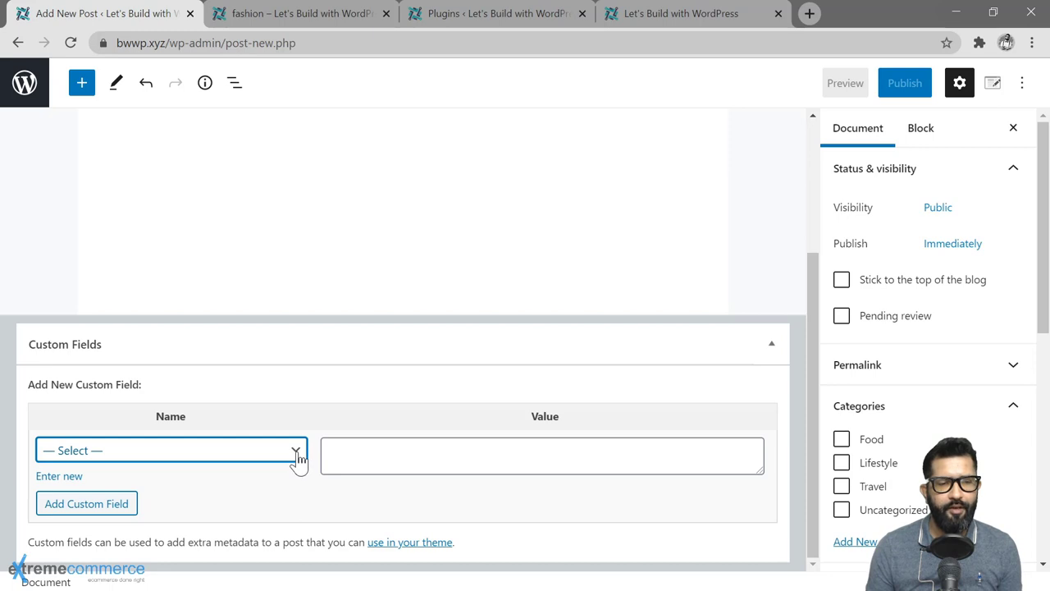
click(297, 457)
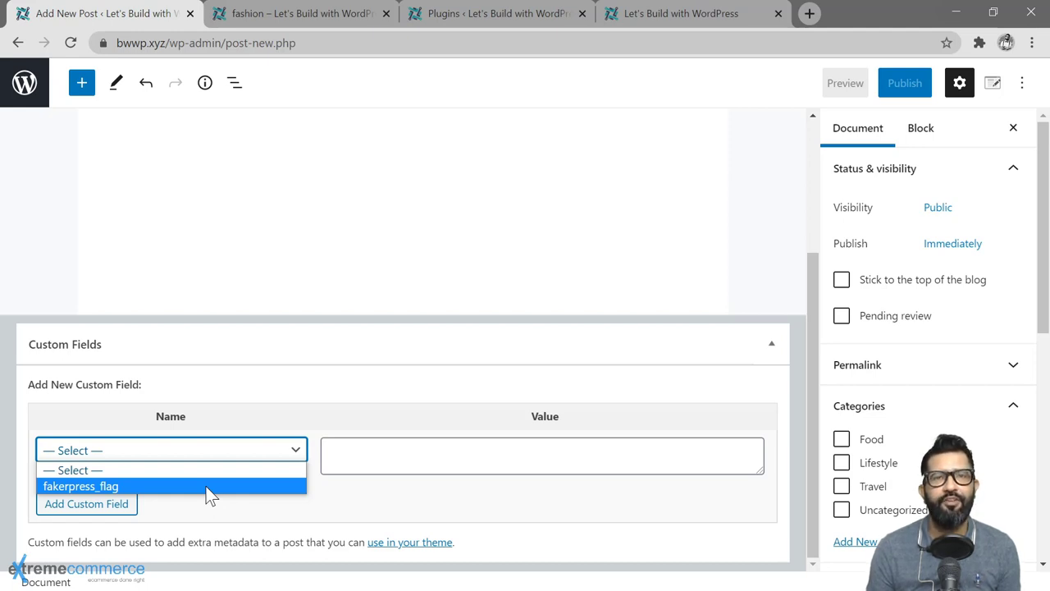
click(269, 470)
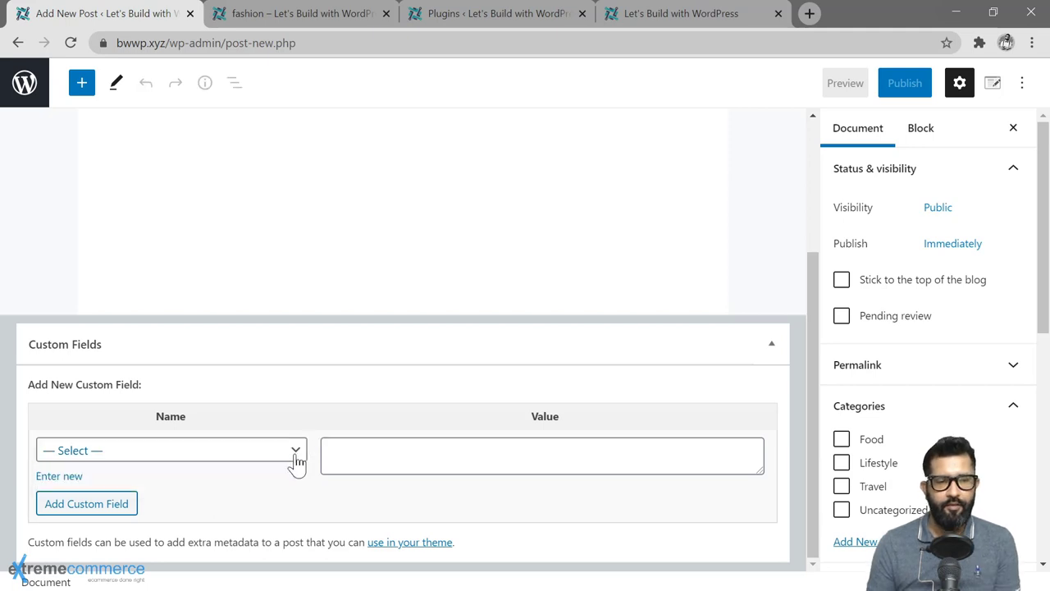
Add a new custom field to the post with the name color and the value red.
click(61, 480)
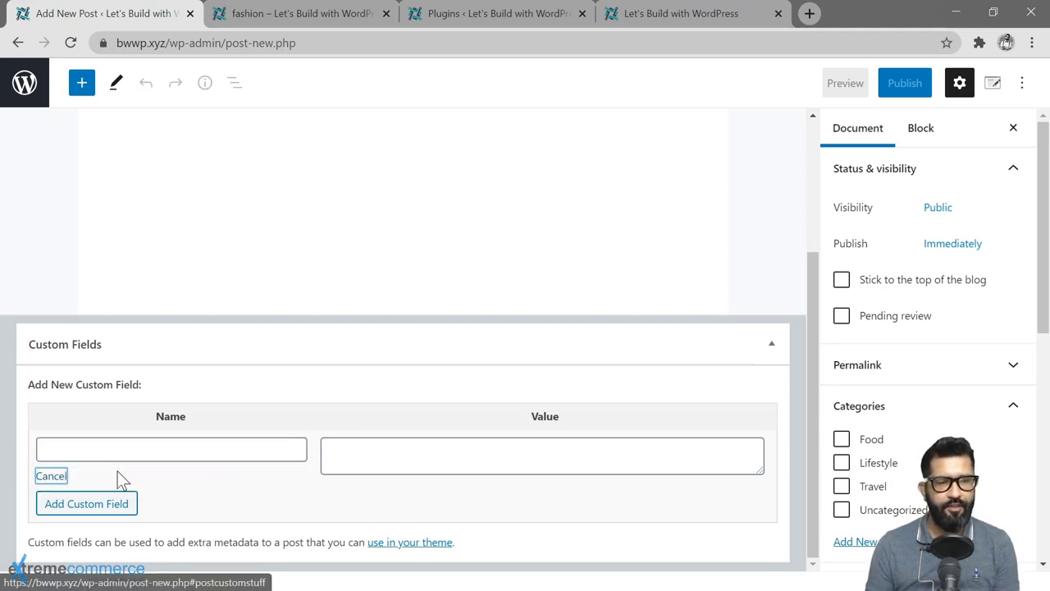
click(50, 449)
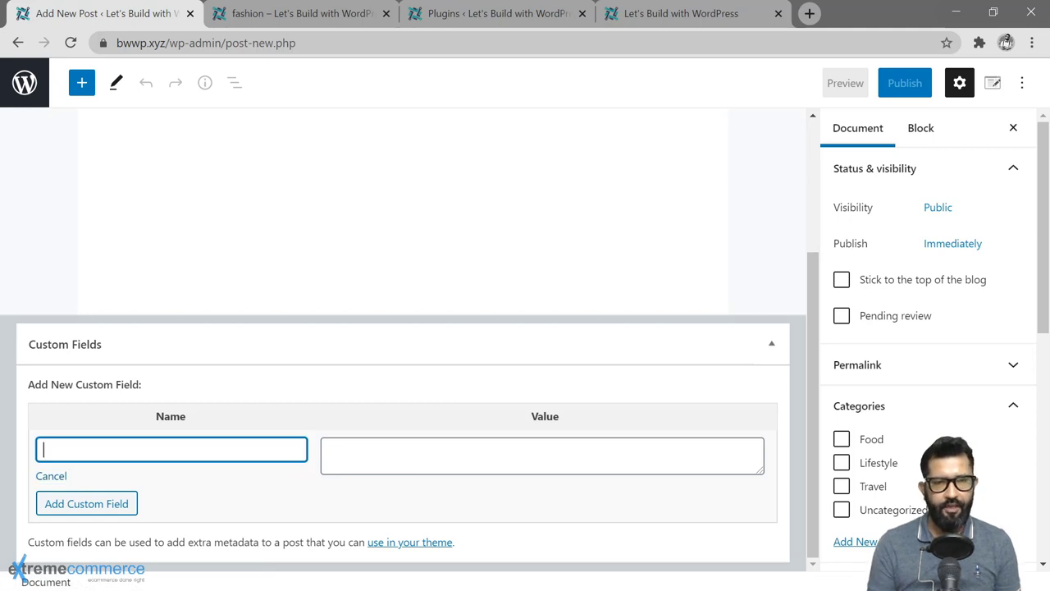
text(color)
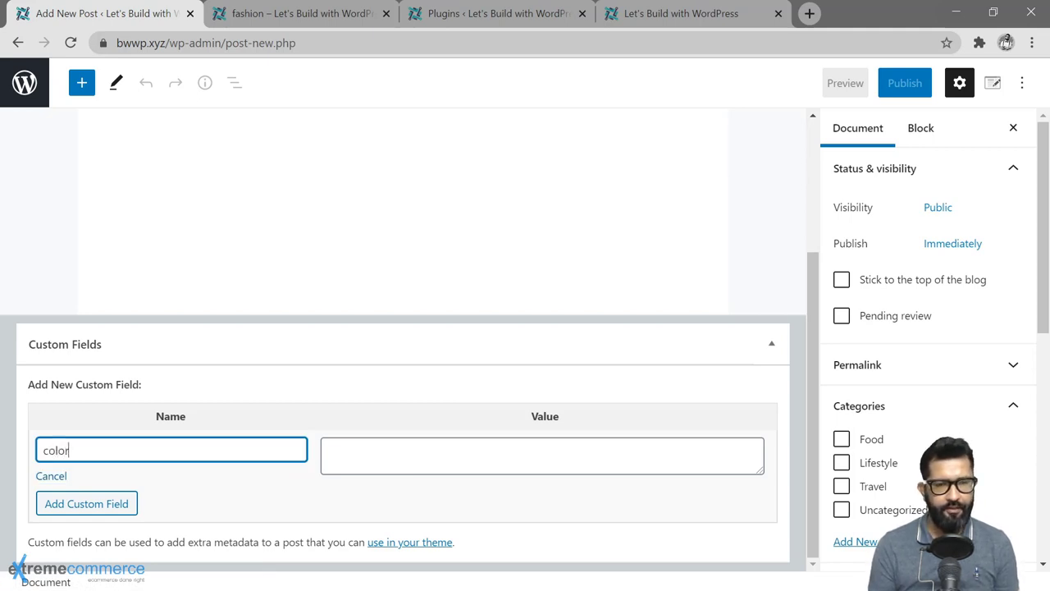
key(Tab)
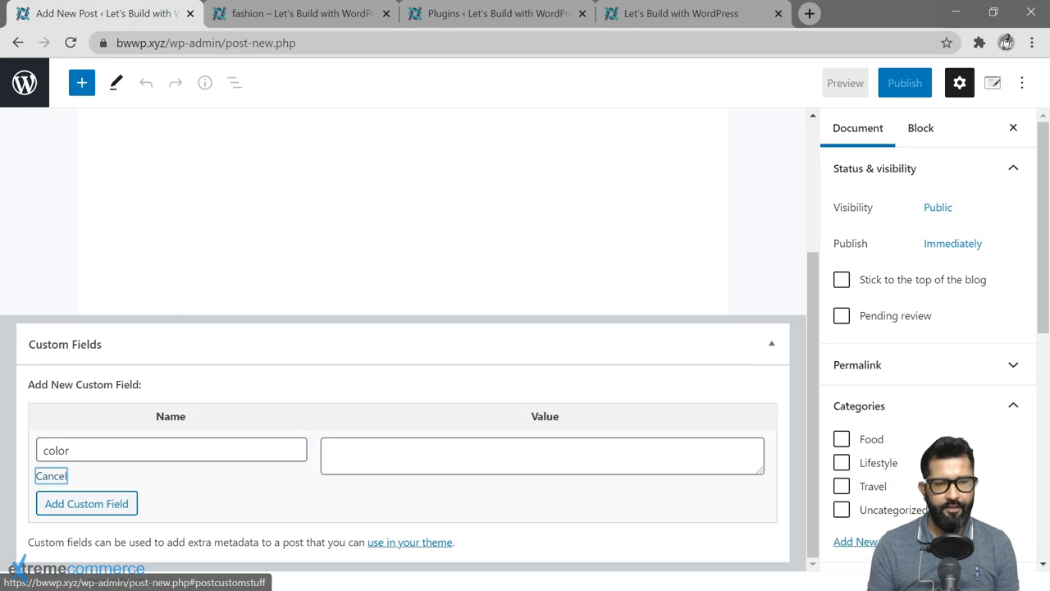
key(Tab)
text(red)
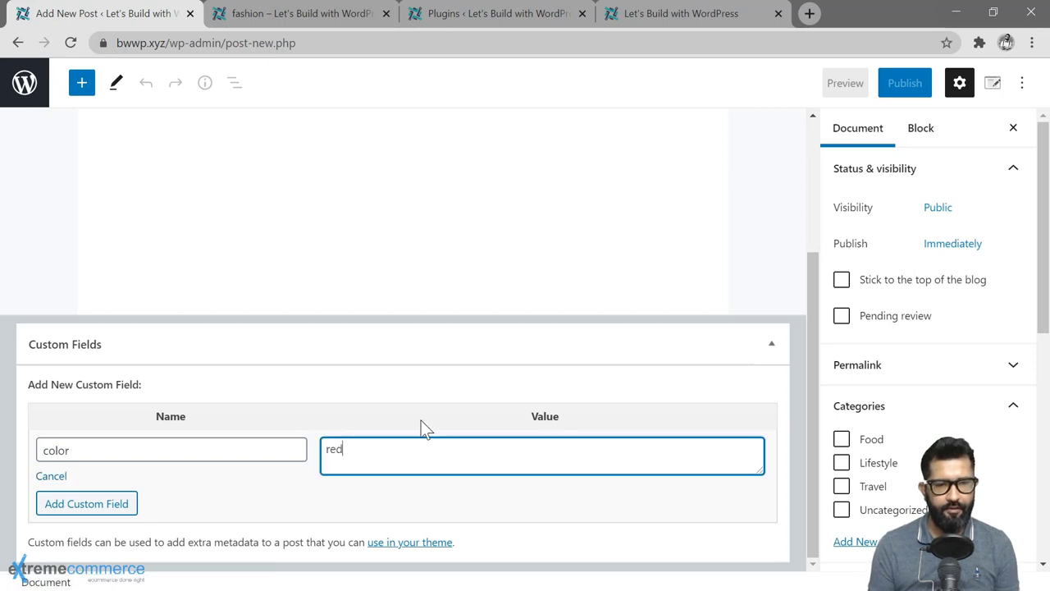
click(92, 510)
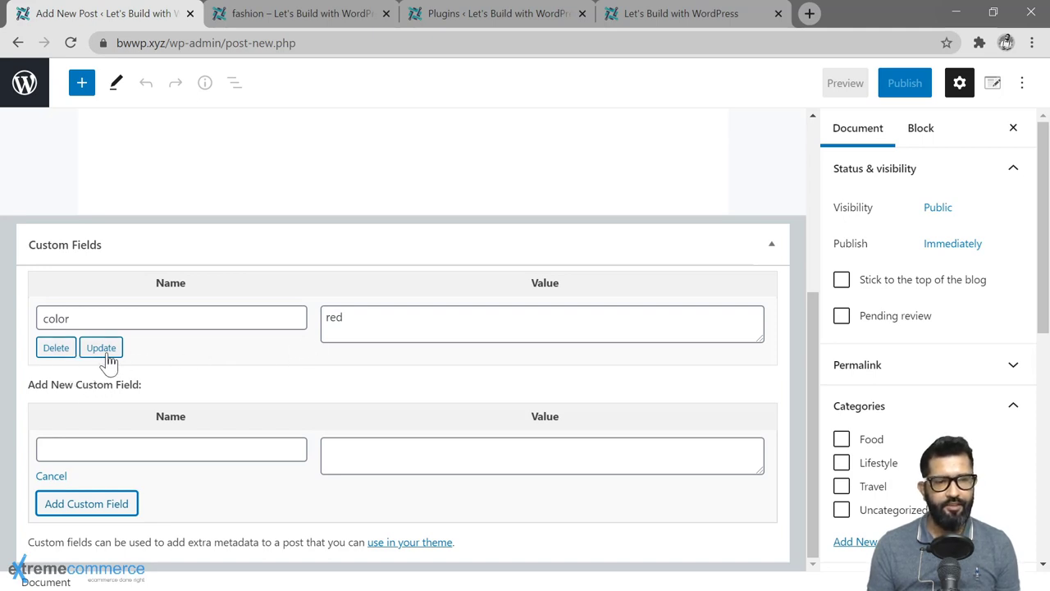
click(333, 385)
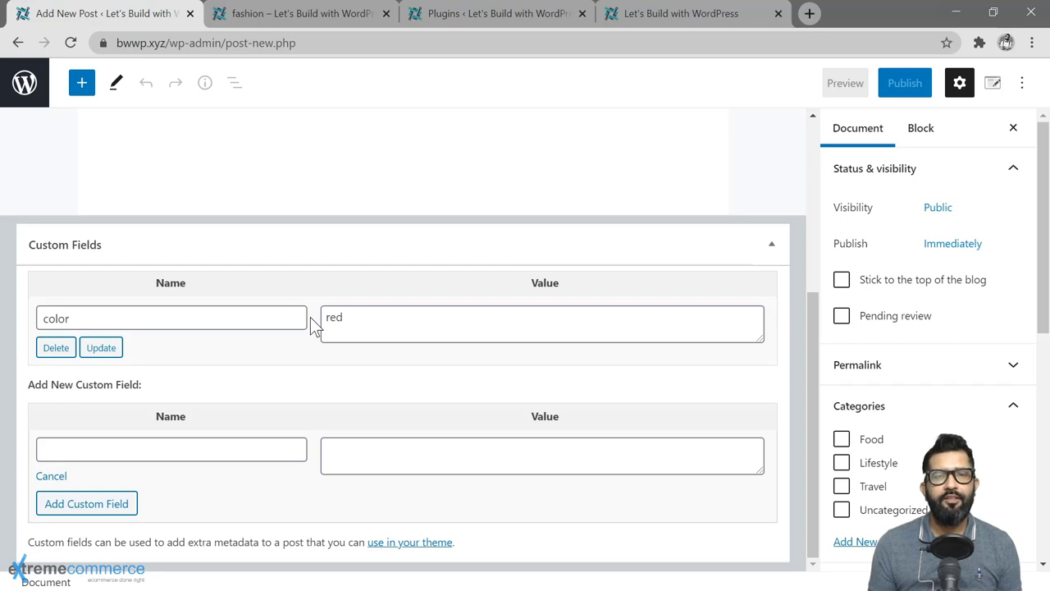
Leave the post editor, search the plugin directory for "the events calendar", and install and activate The Events Calendar.
click(25, 83)
mouse_move(33, 425)
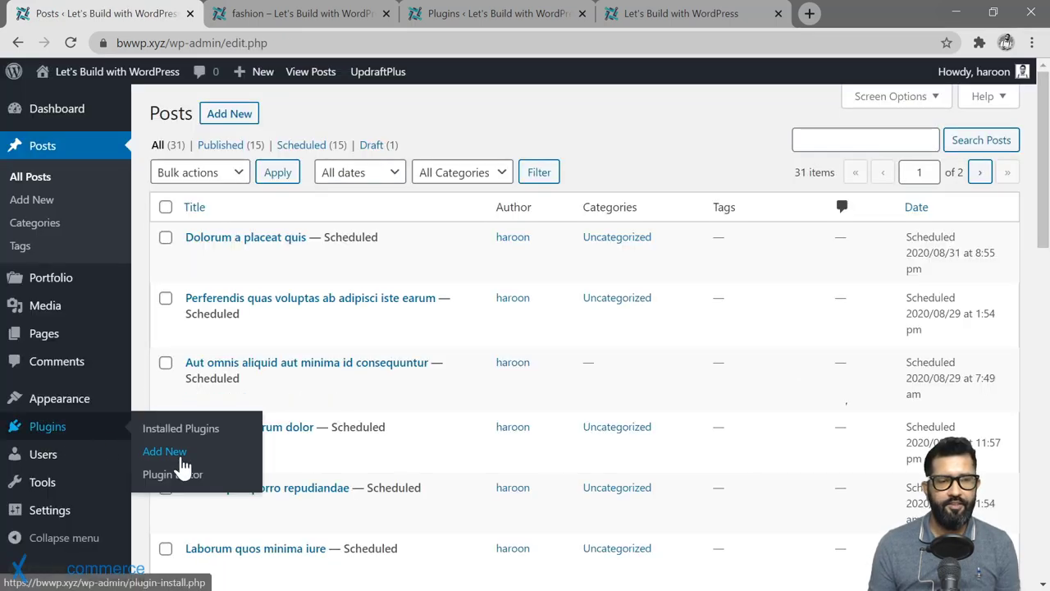
click(181, 463)
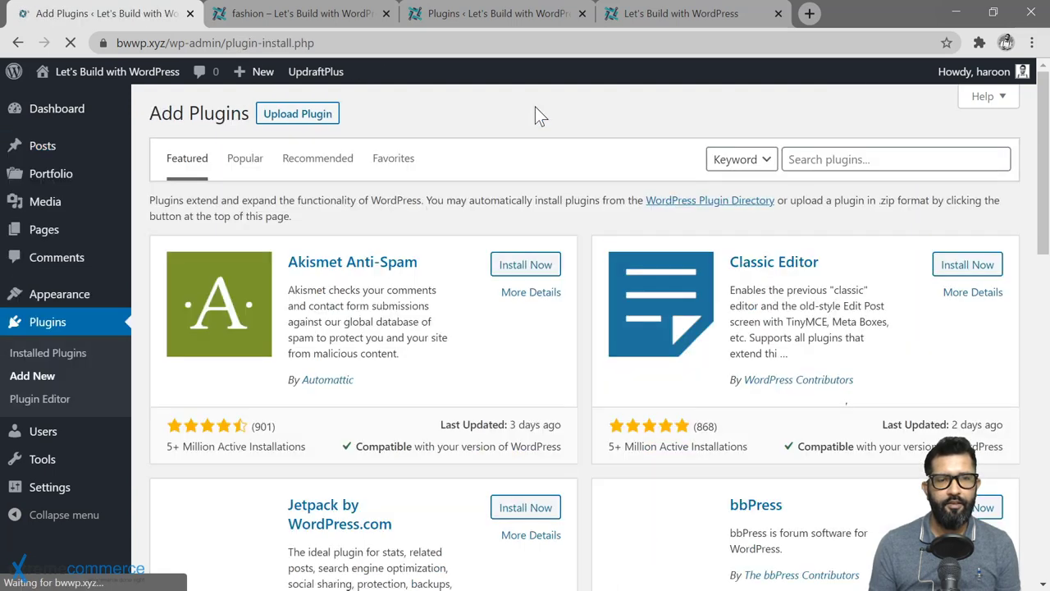
click(796, 165)
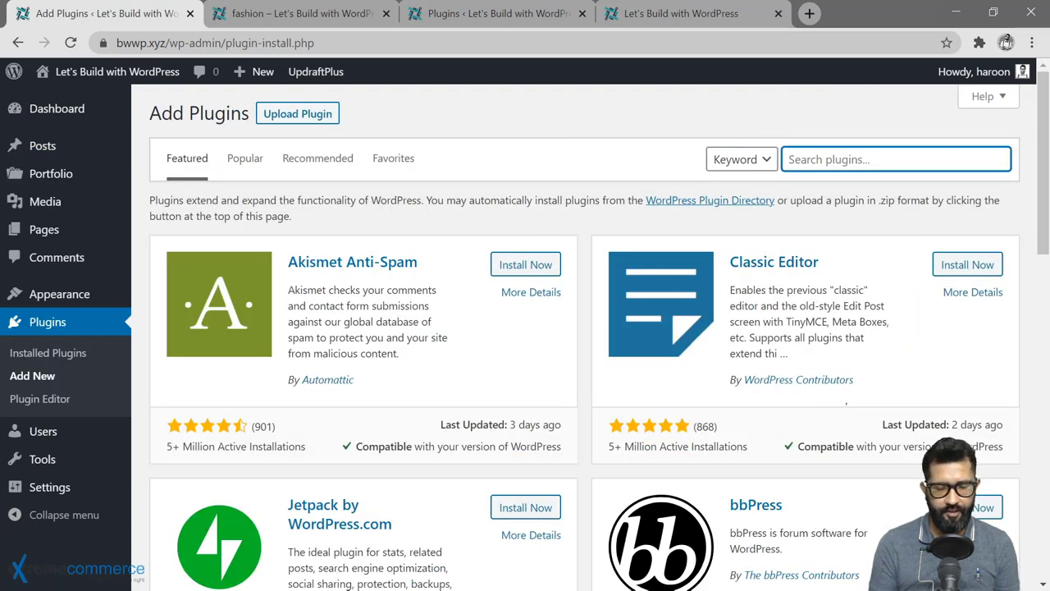
text(the events ca)
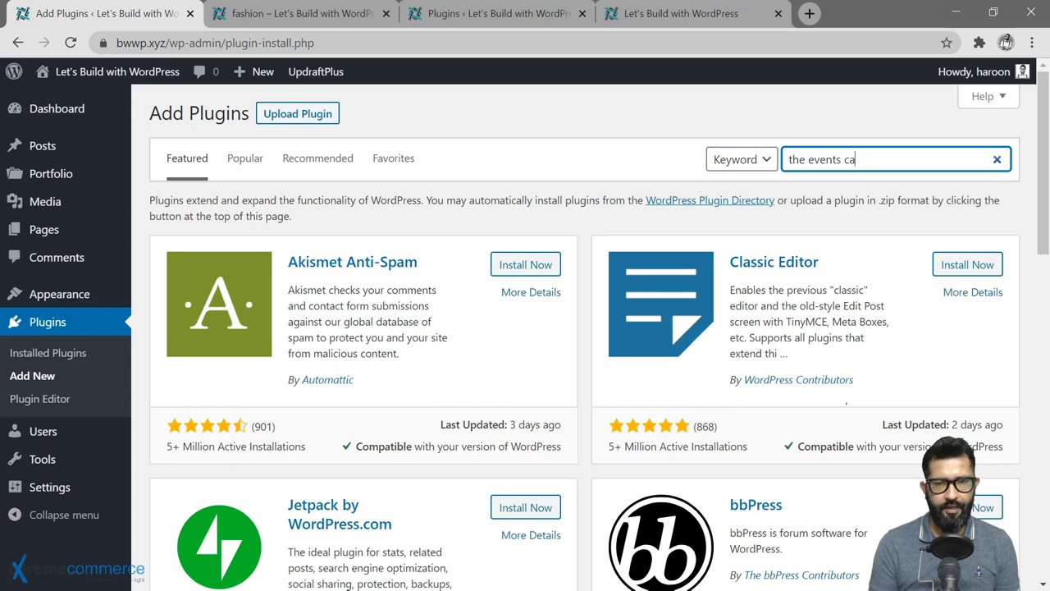
text(lendar)
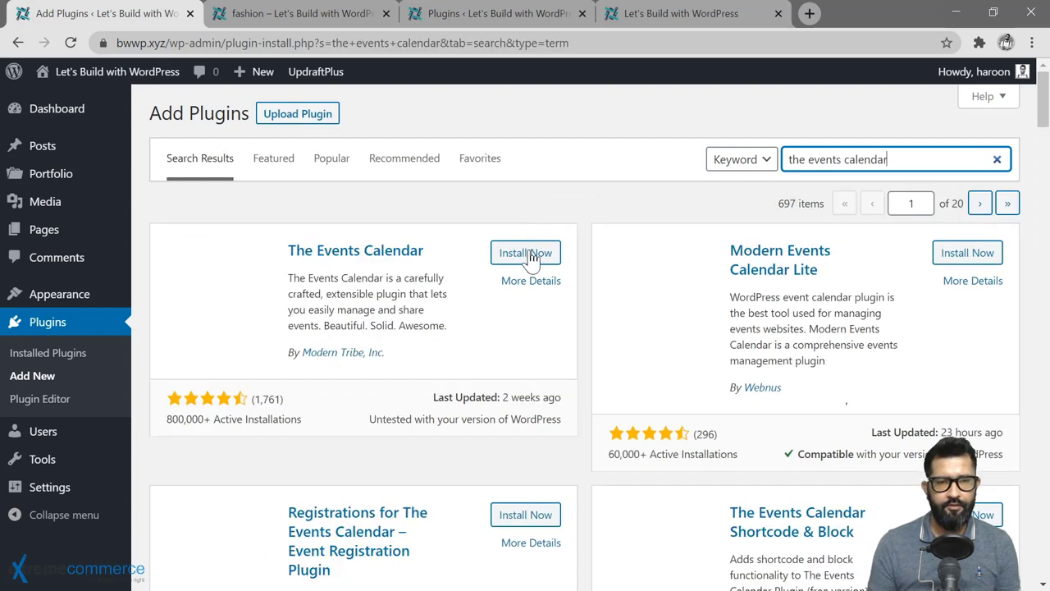
click(529, 255)
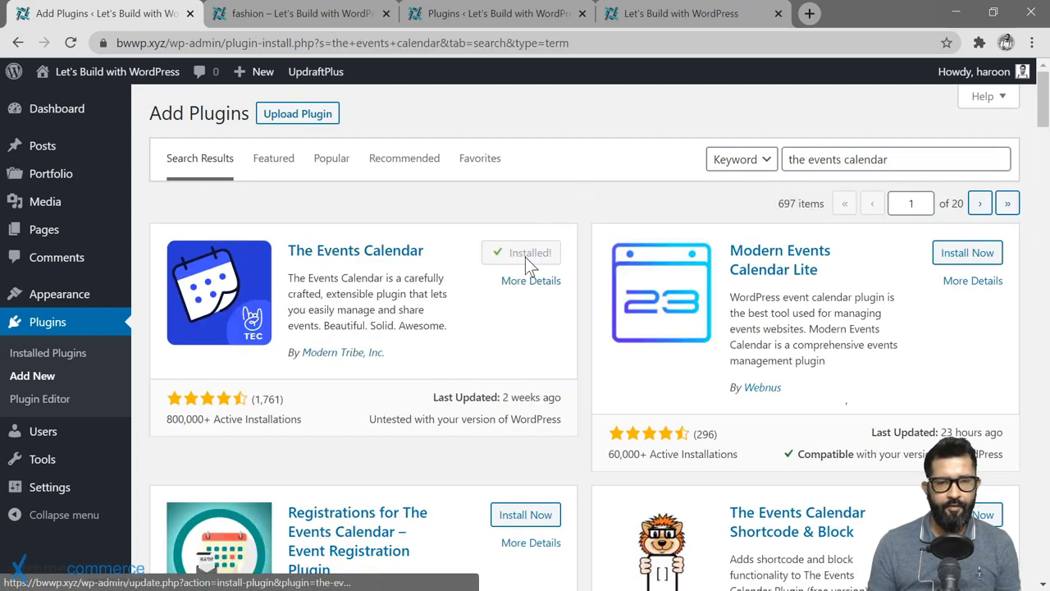
click(487, 299)
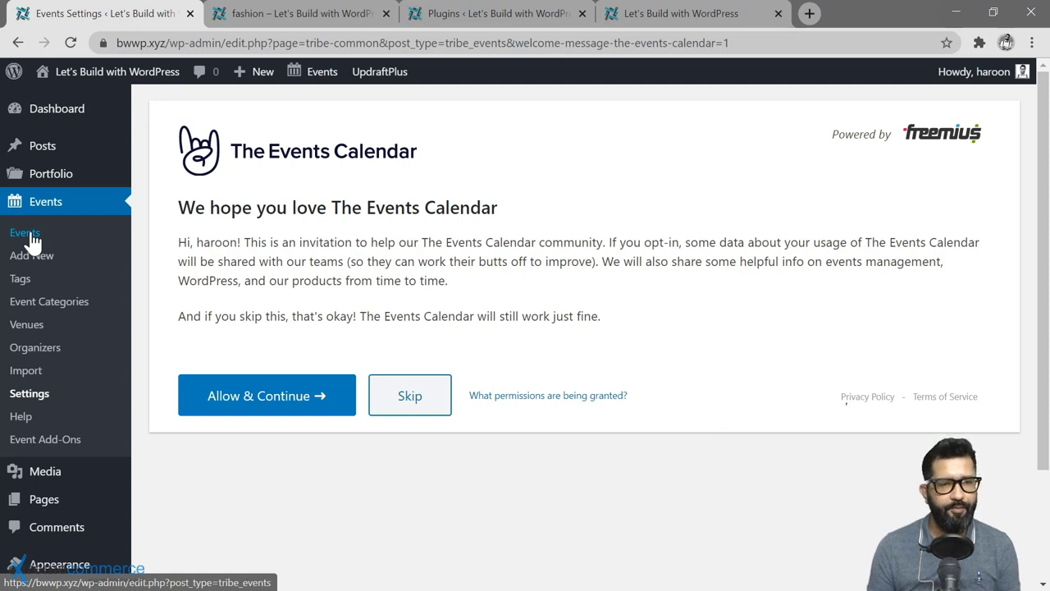
Look through the plugin's event list, event categories, venues and organizers, and open a blank new event.
click(30, 235)
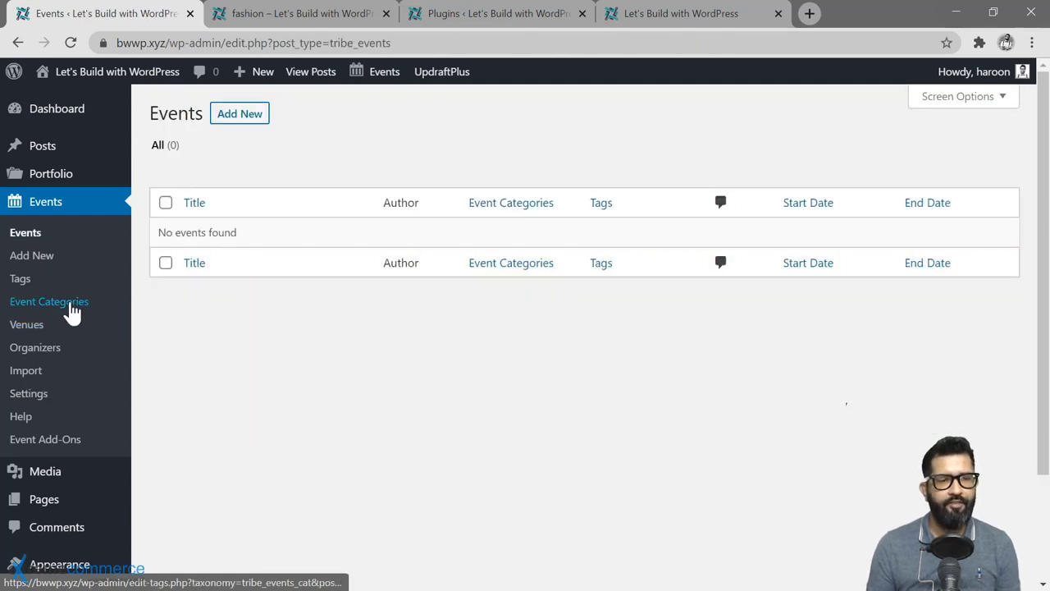
click(72, 305)
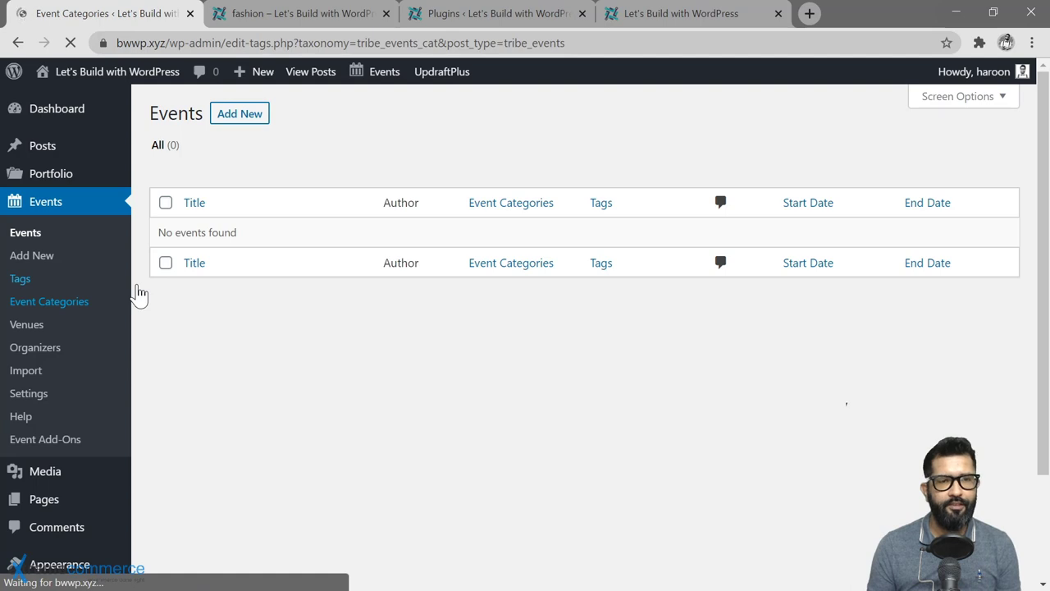
click(28, 328)
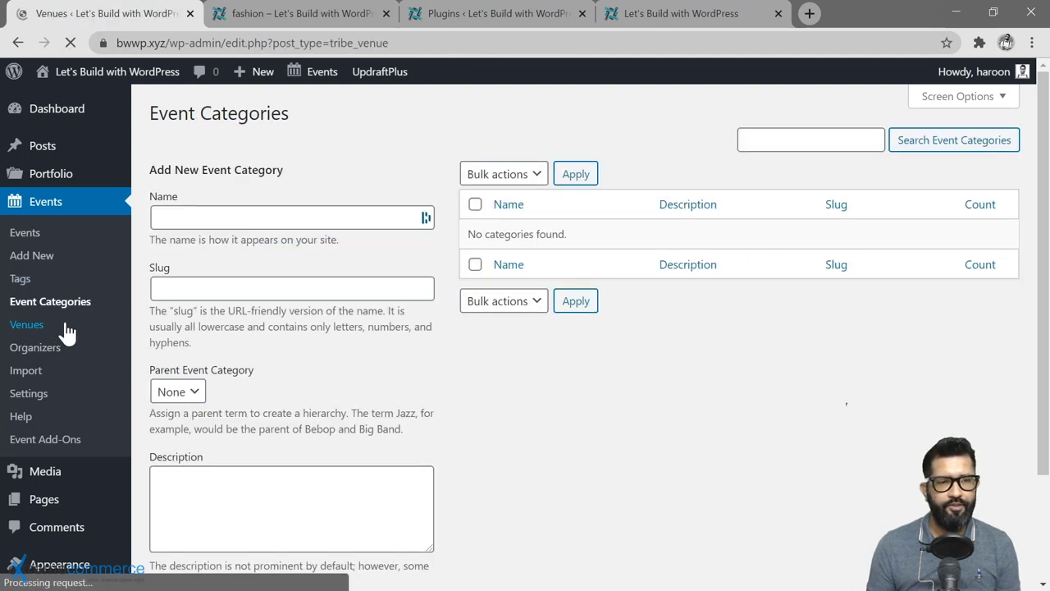
click(39, 351)
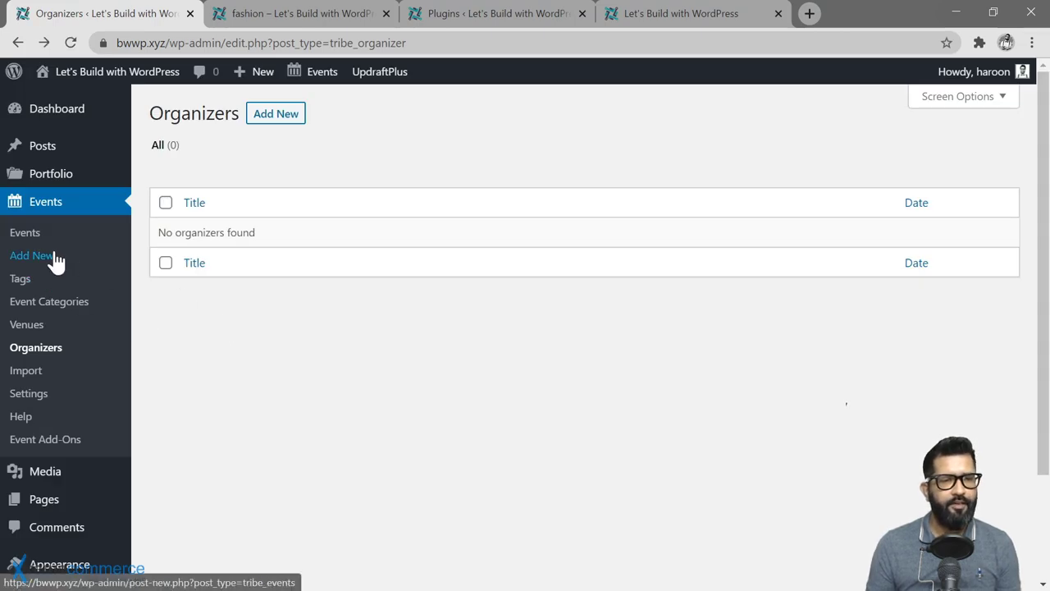
click(113, 264)
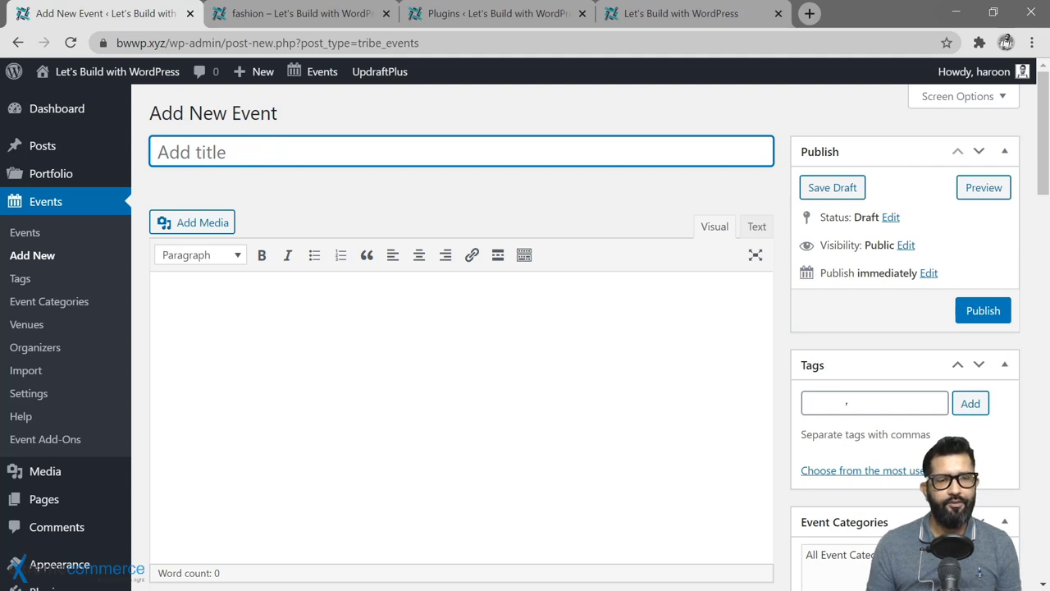
Examine the new event form's extra fields for date and time, venue location, organizers, event website and cost.
click(159, 291)
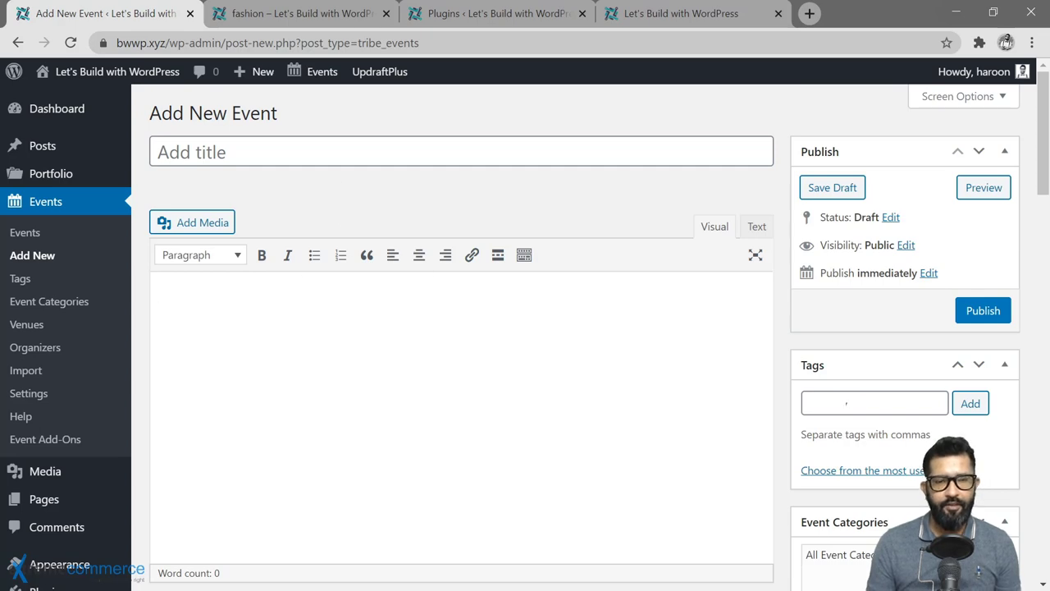
scroll(850, 441, down, 1)
scroll(849, 441, down, 3)
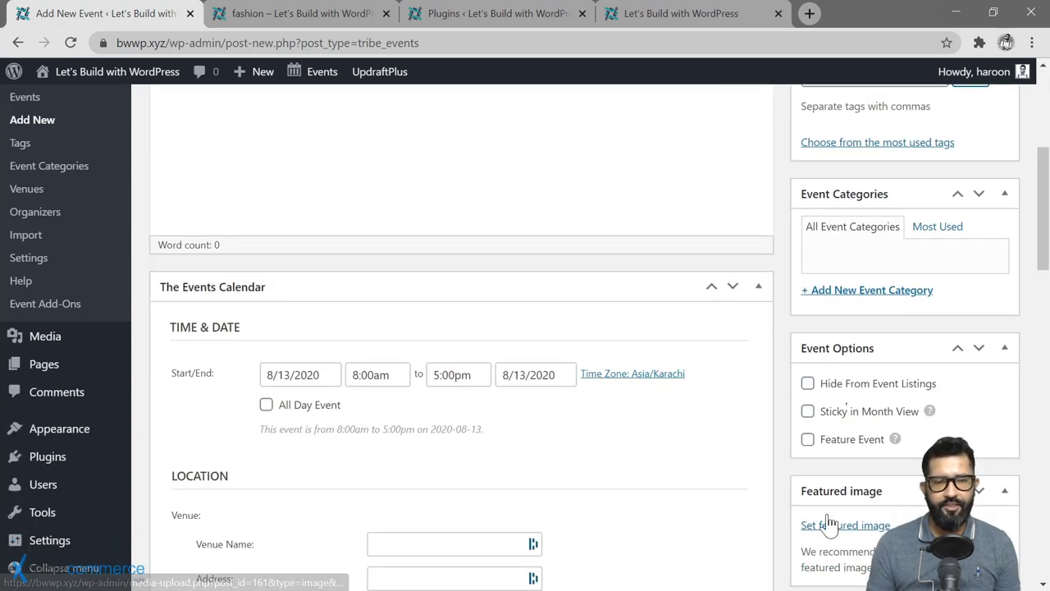
scroll(323, 295, down, 2)
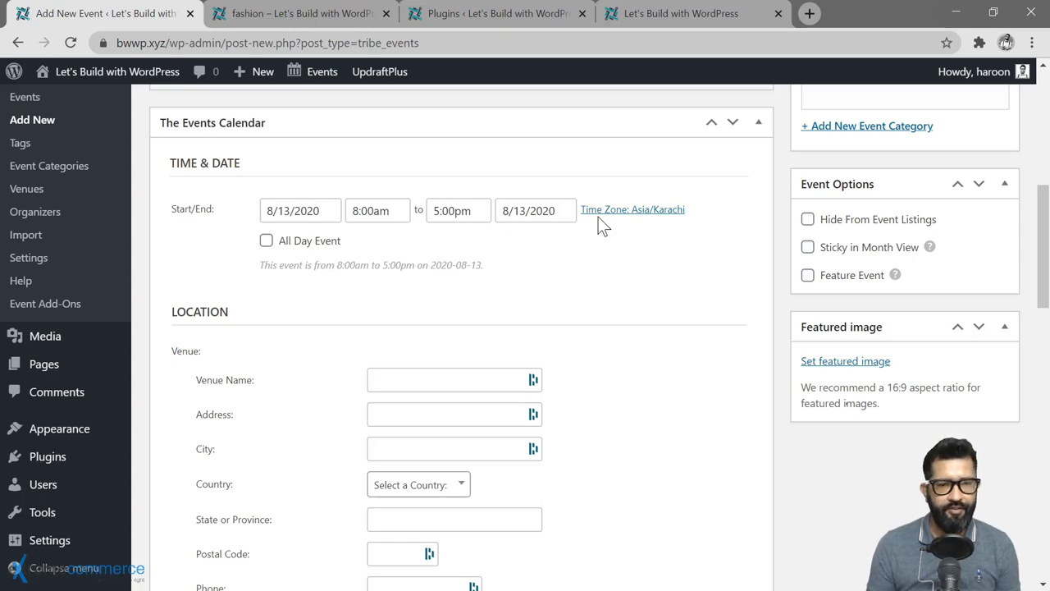
scroll(351, 336, down, 2)
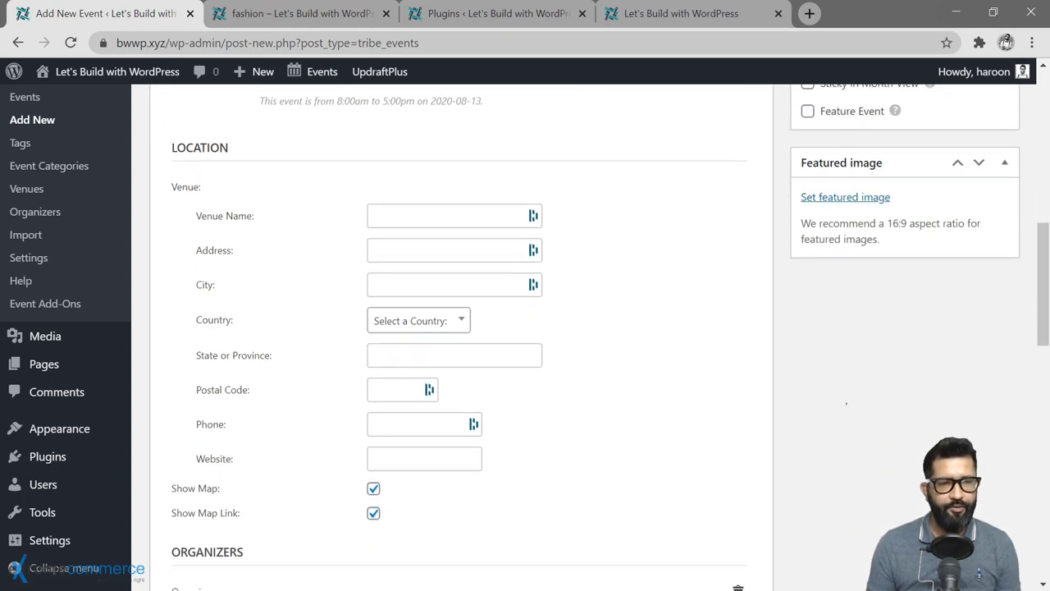
scroll(335, 318, down, 4)
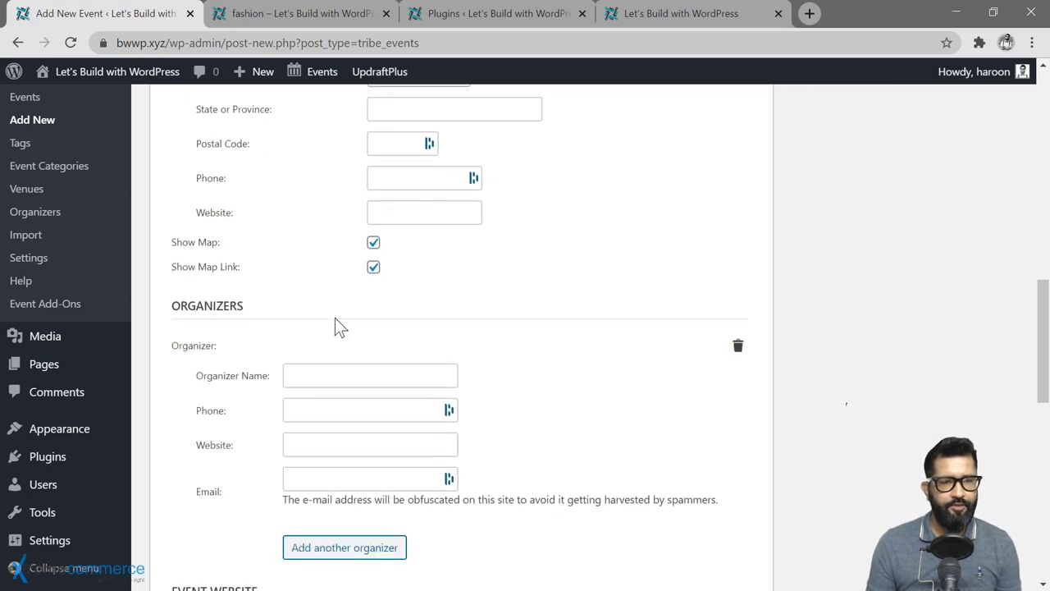
scroll(271, 325, down, 4)
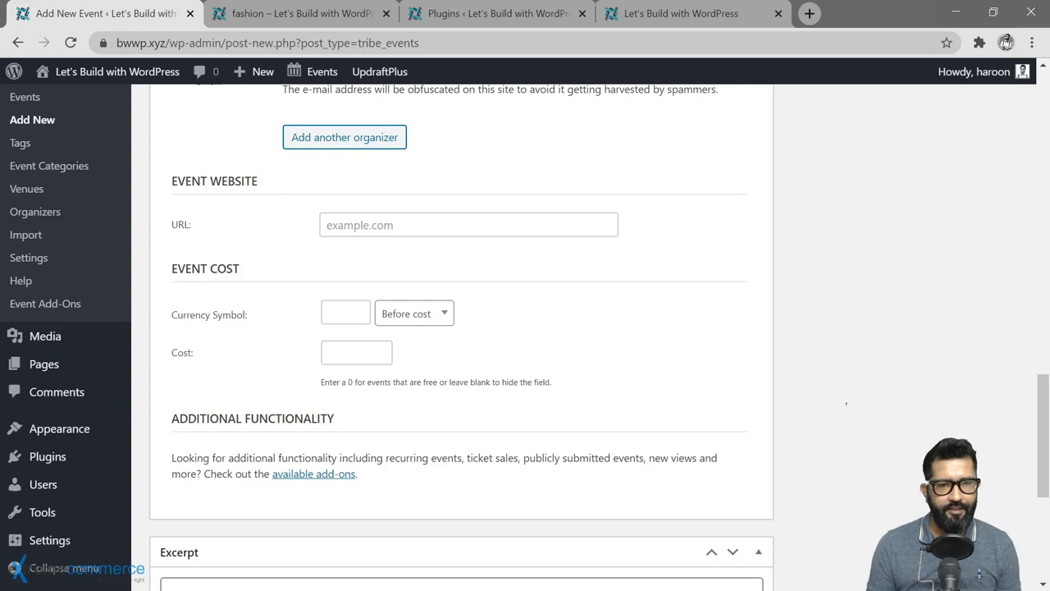
scroll(297, 344, up, 1)
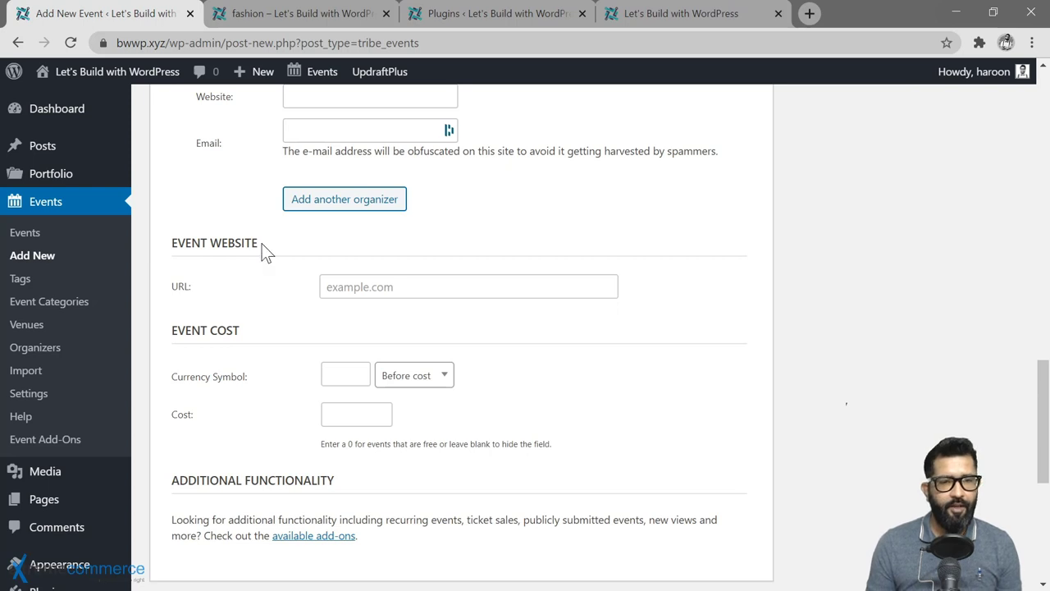
scroll(265, 211, up, 1)
scroll(265, 211, up, 5)
scroll(301, 230, up, 2)
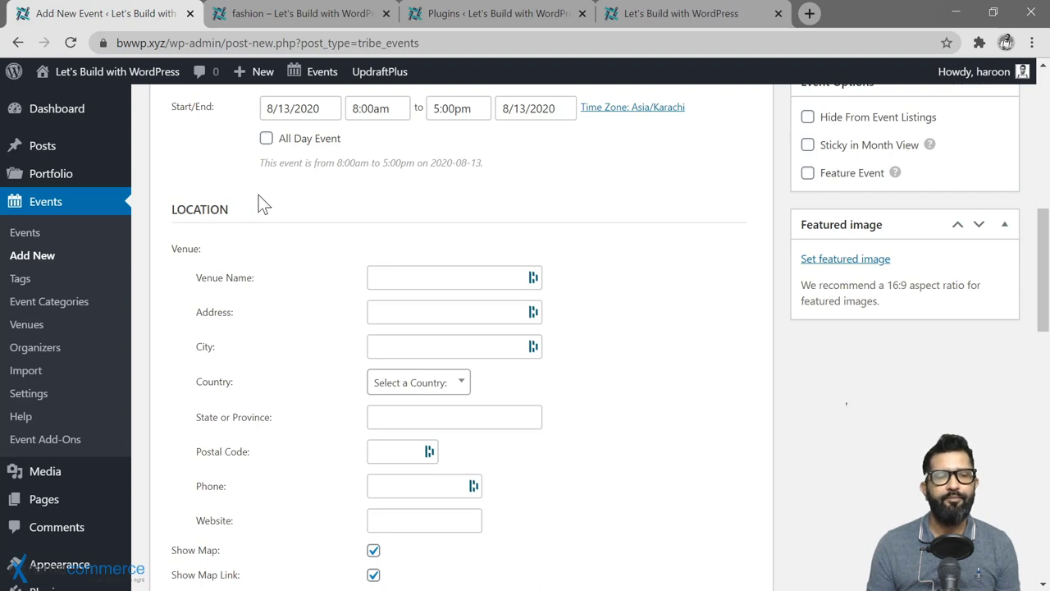
scroll(259, 197, up, 6)
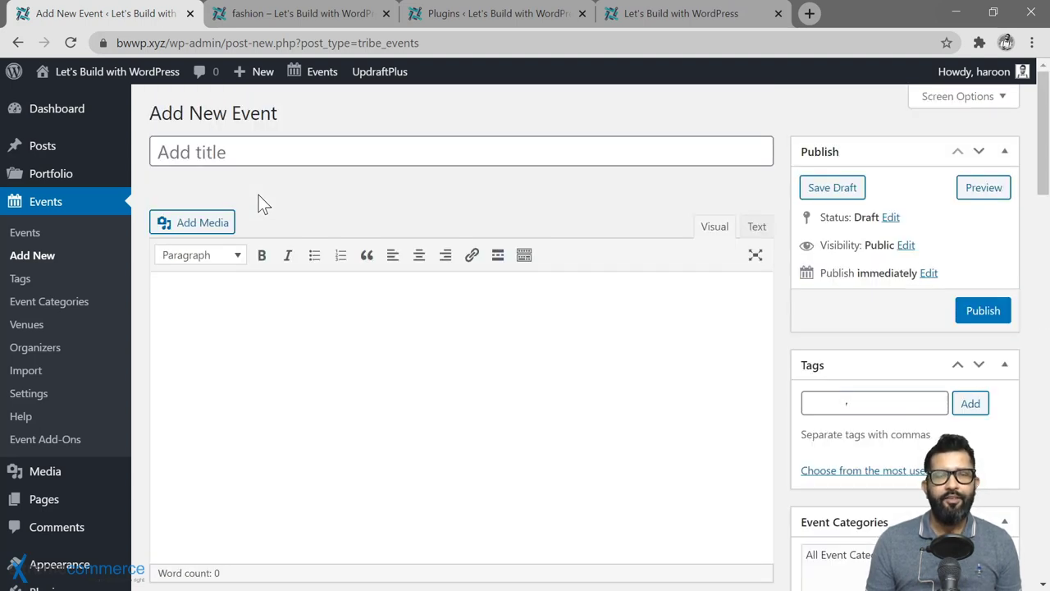